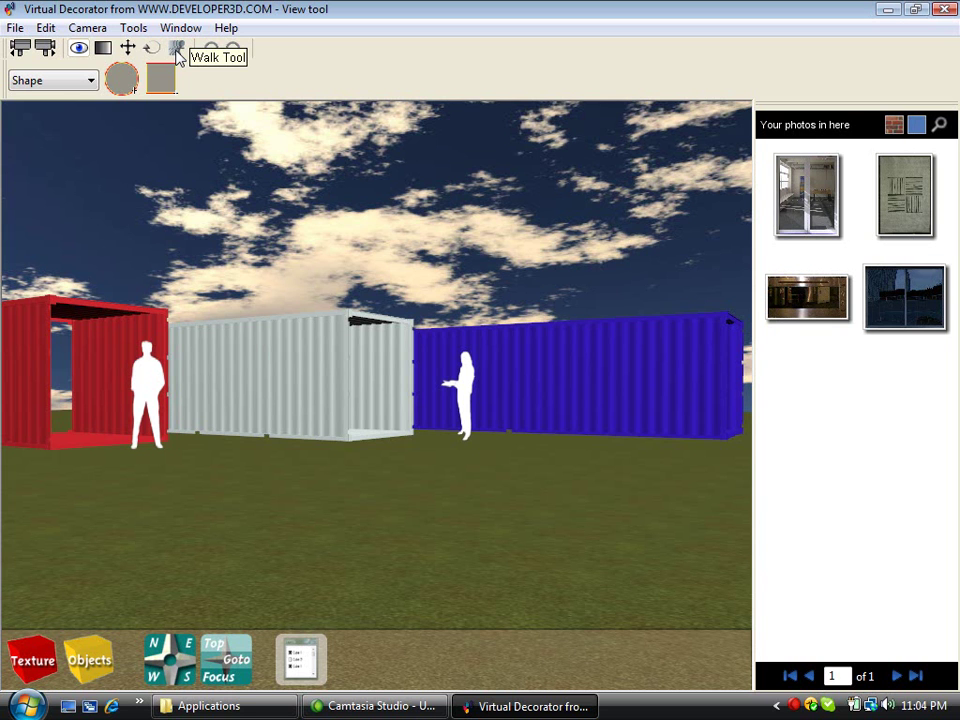
Step: Activate the Walk Tool and walk forward and backward in front of the containers, turning to look both ways
left_click(176, 49)
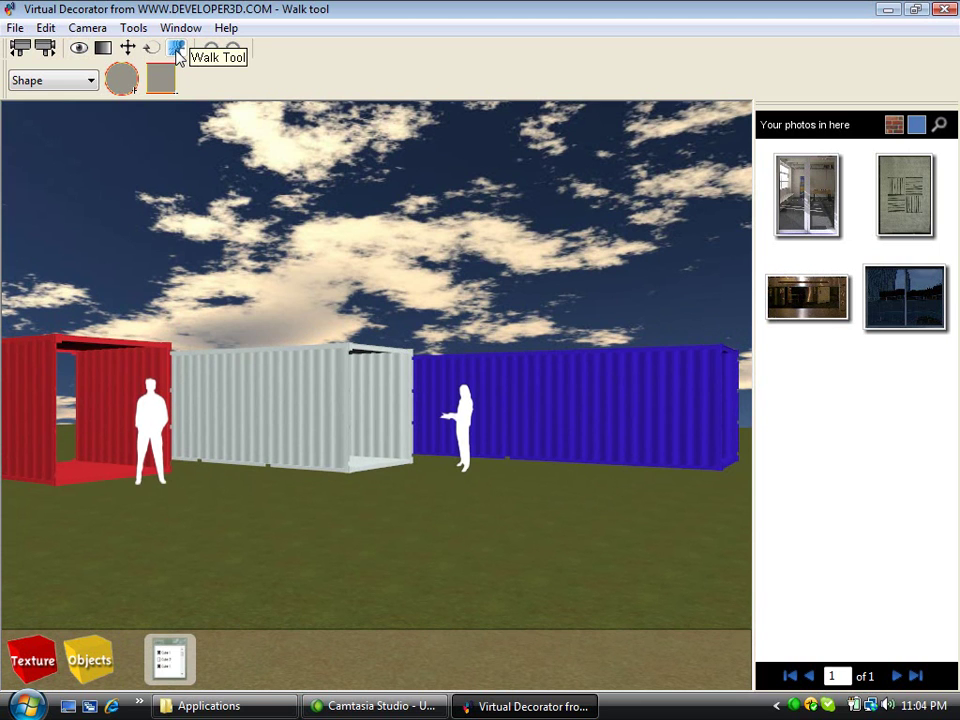
key("Up")
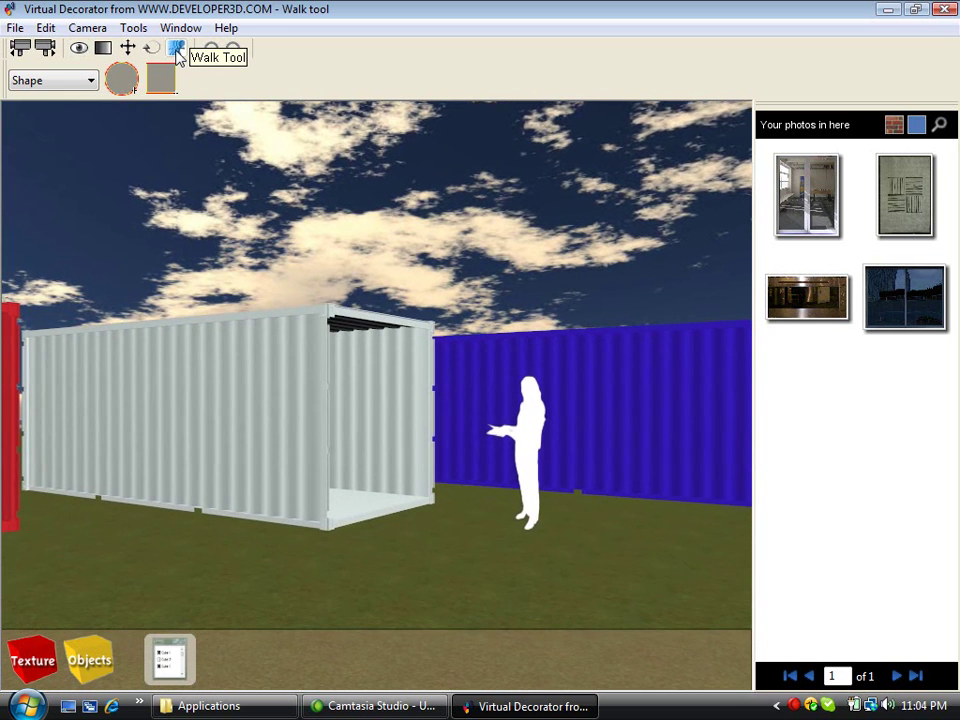
key("Down")
key("Down")
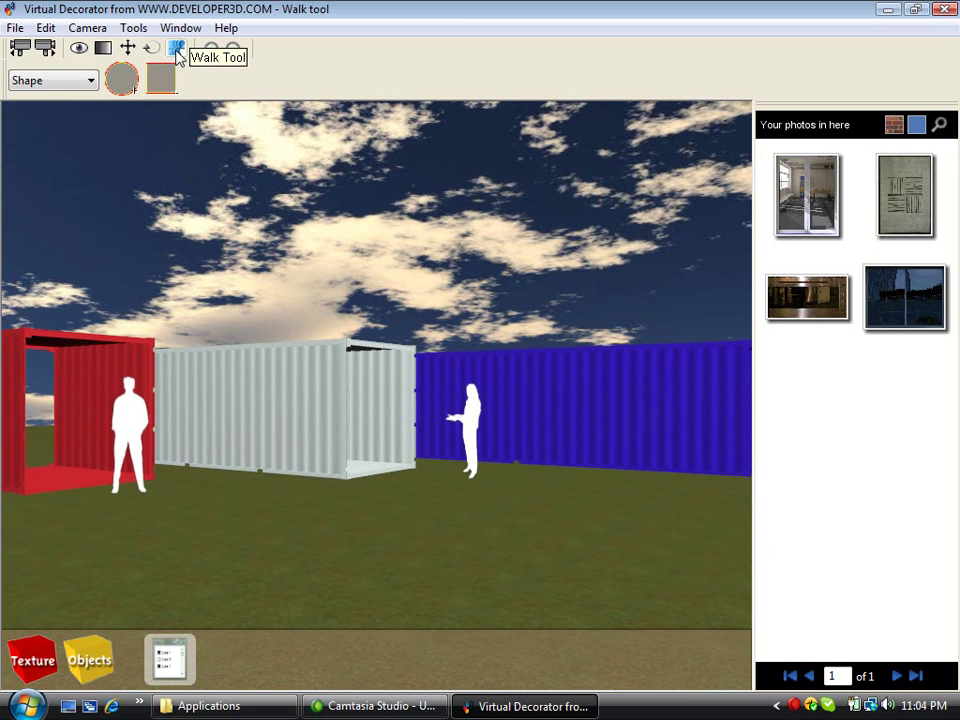
key("Down")
key("Left")
key("Right")
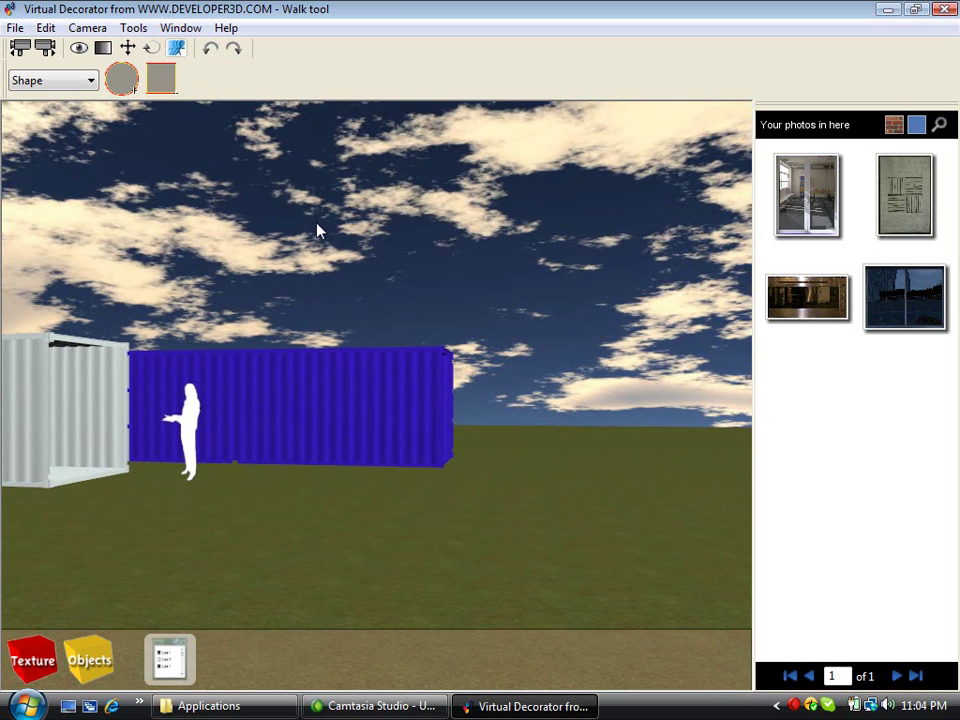
key("Left")
key("Down")
key("Left")
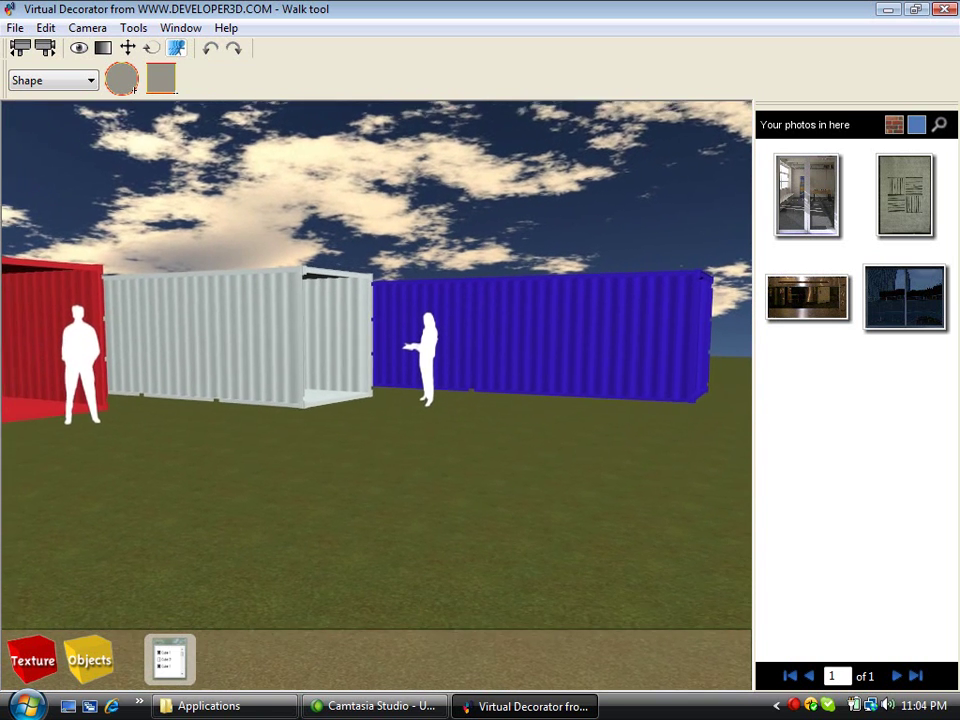
key("Up")
key("Right")
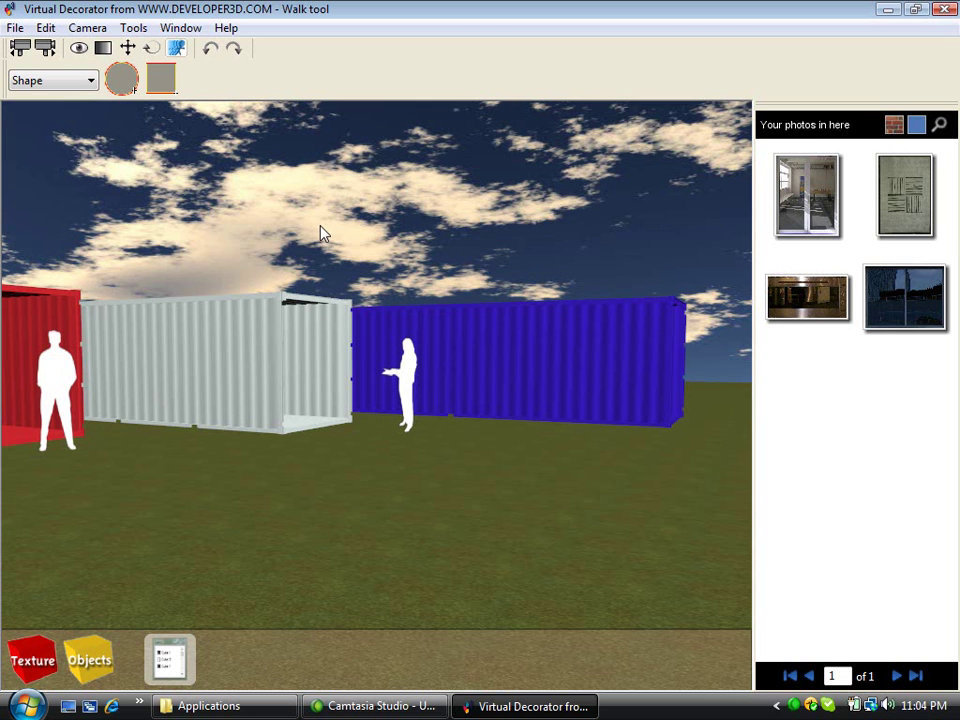
Step: Walk up to the white container's open front and straight through its interior to the far side
left_click_drag(320, 226, 110, 400)
key("Up")
key("Up")
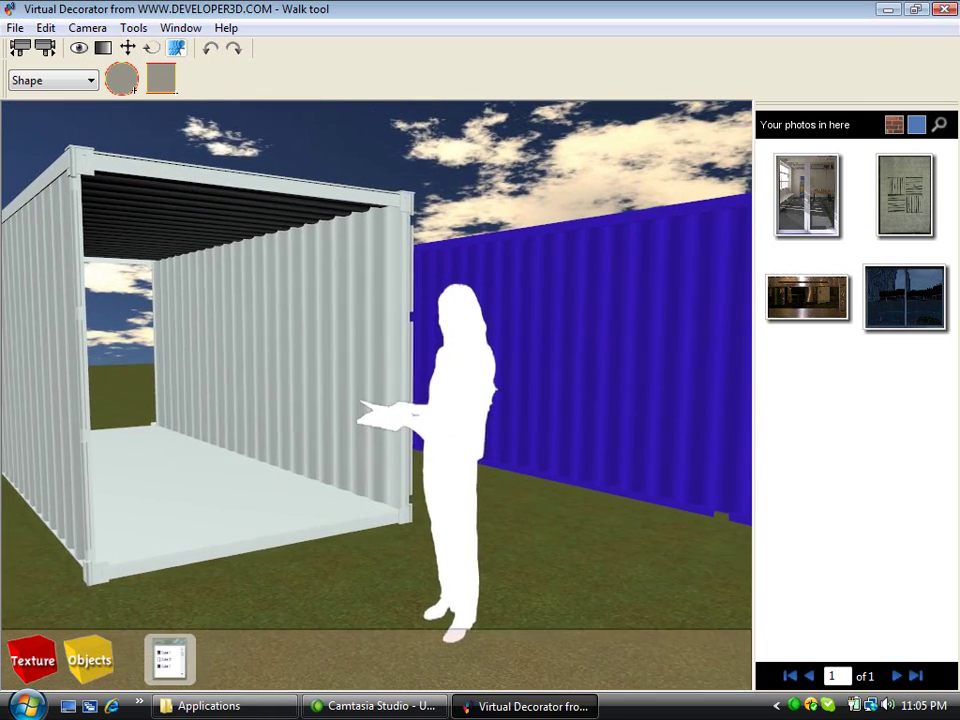
key("Up")
key("Up")
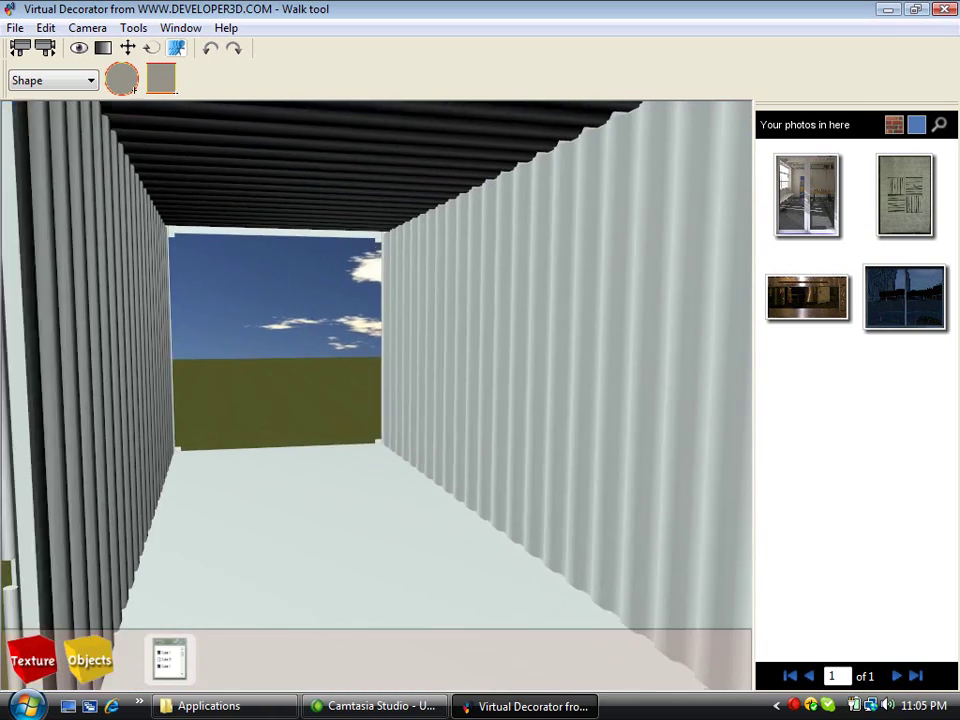
key("Up")
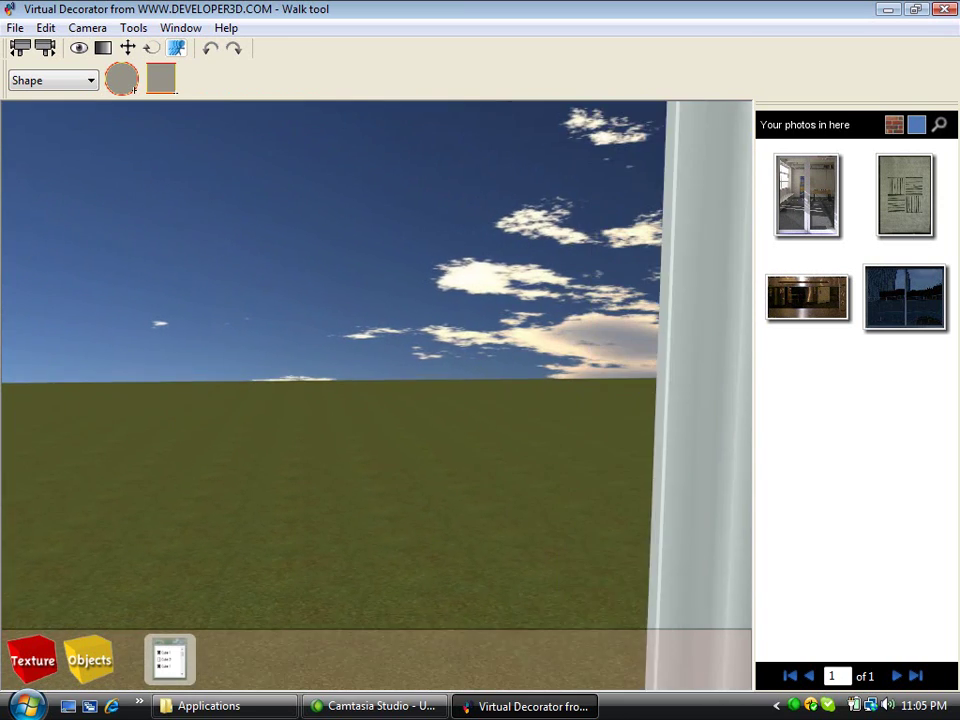
Step: Walk back past the blue container and the woman silhouette, and retreat until all three containers are in view
key("Right")
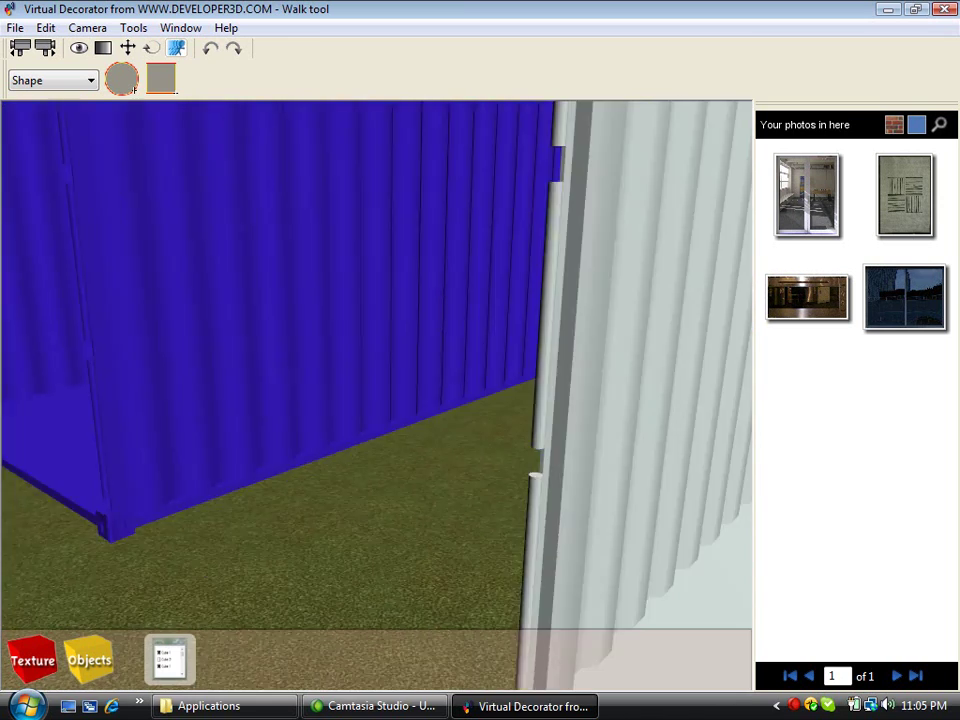
key("Up")
left_click_drag(340, 104, 340, 100)
key("Up")
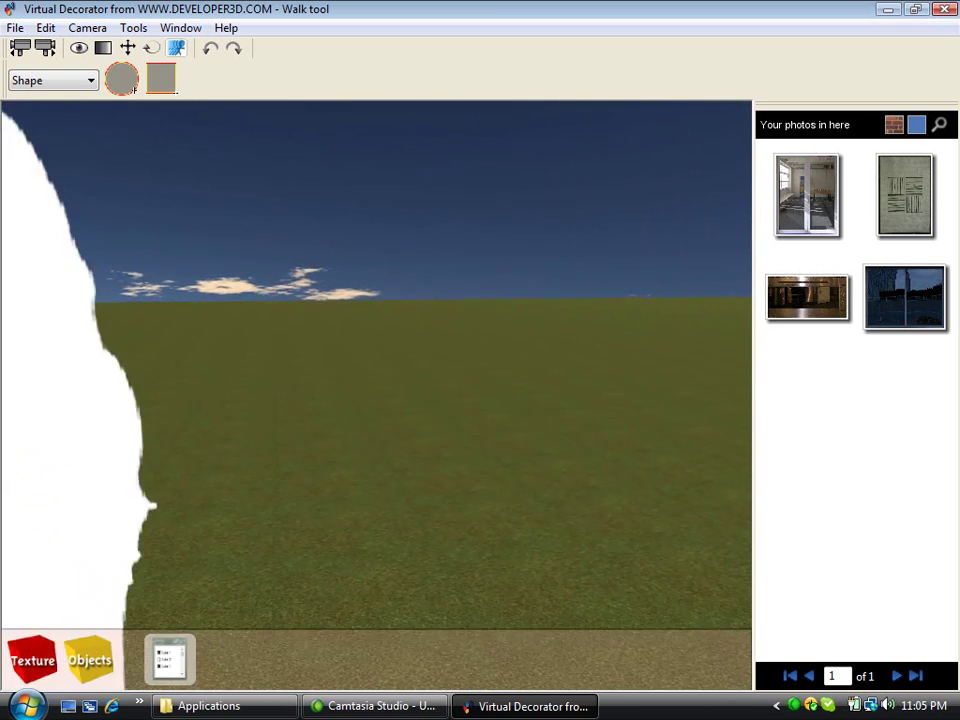
key("Left")
key("Down")
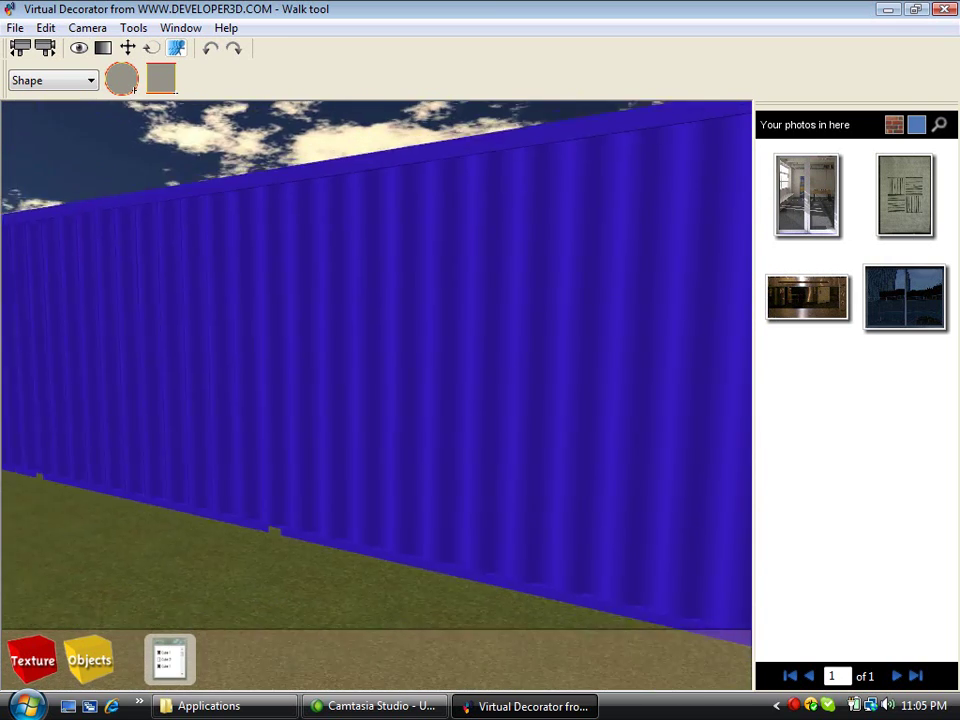
key("Down")
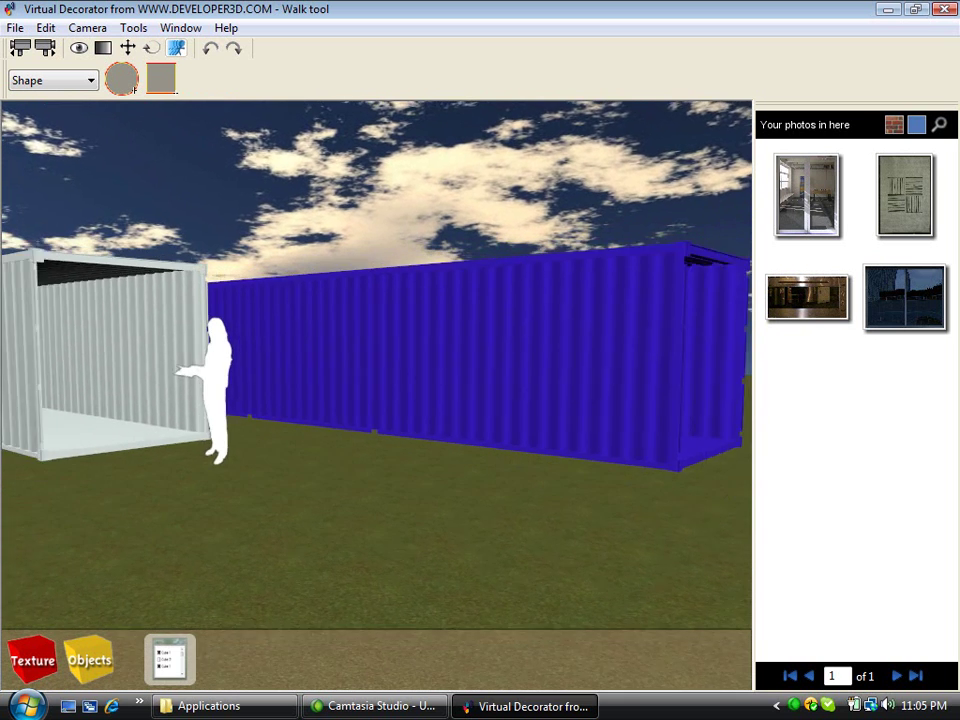
key("Left")
left_click_drag(377, 287, 377, 287)
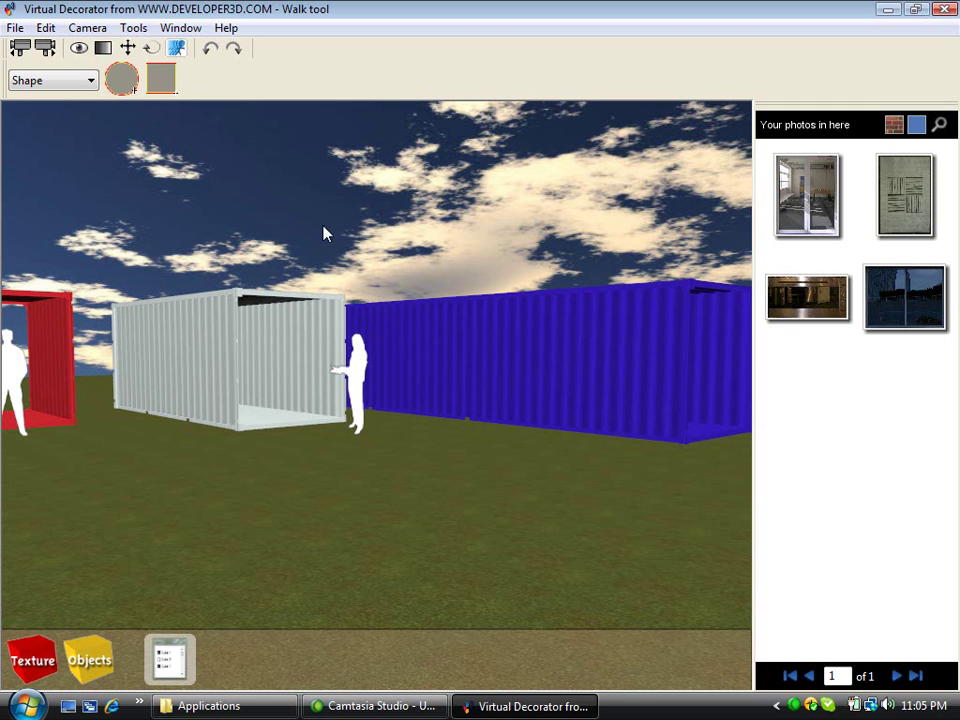
Step: Switch to the View tool and orbit around the three containers at ground level to view them from different sides
left_click(79, 49)
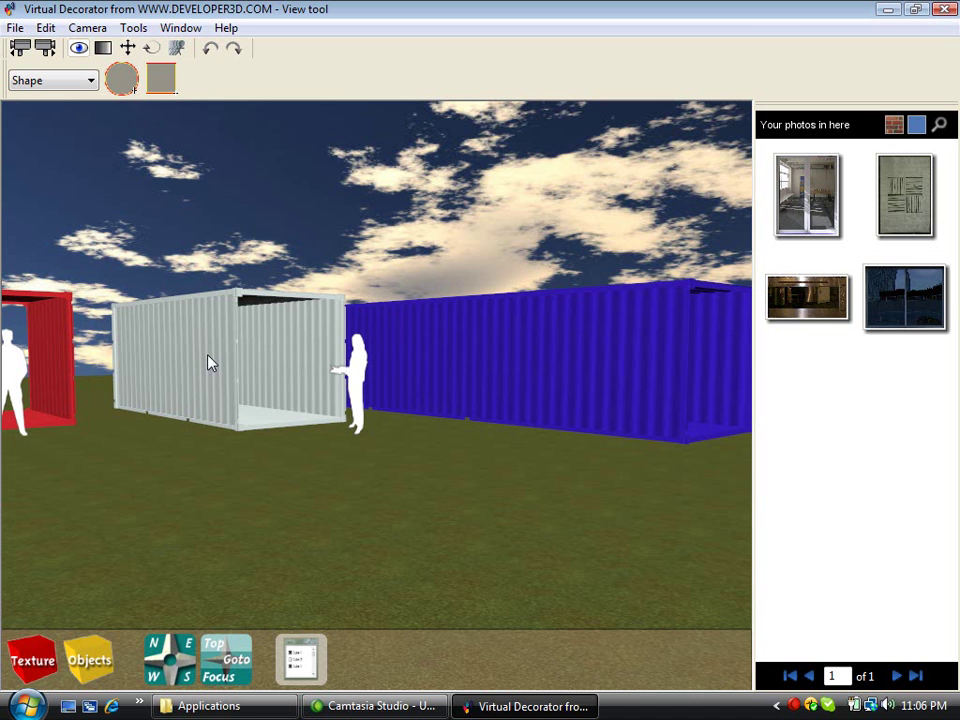
left_click_drag(208, 355, 236, 355)
left_click_drag(445, 378, 495, 383)
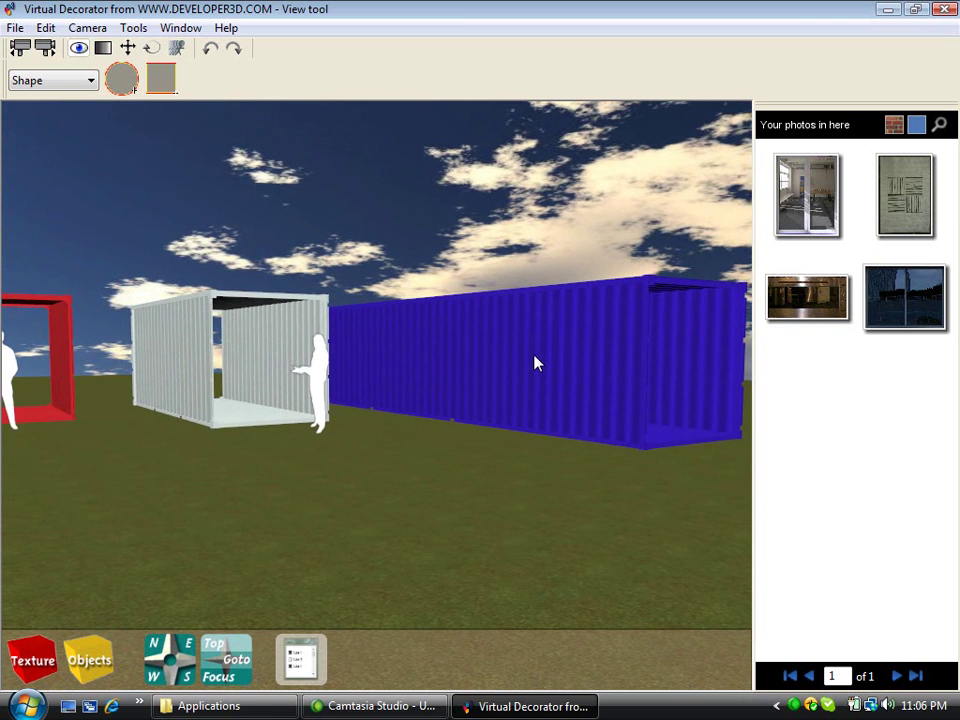
double_click(534, 352)
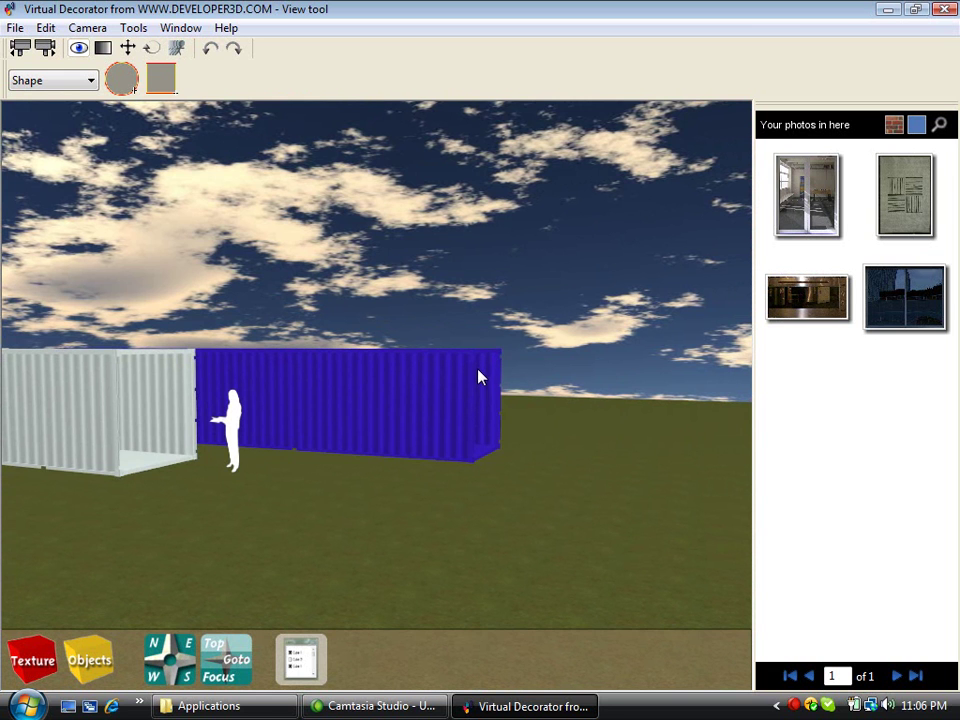
left_click_drag(446, 391, 270, 391)
key("Left")
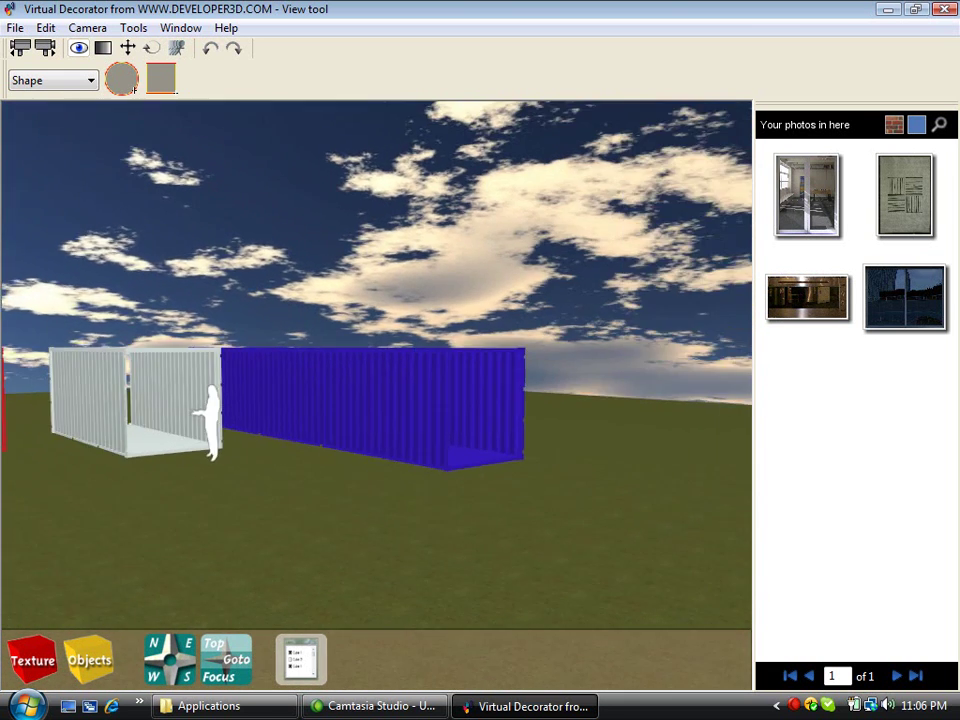
key("Right")
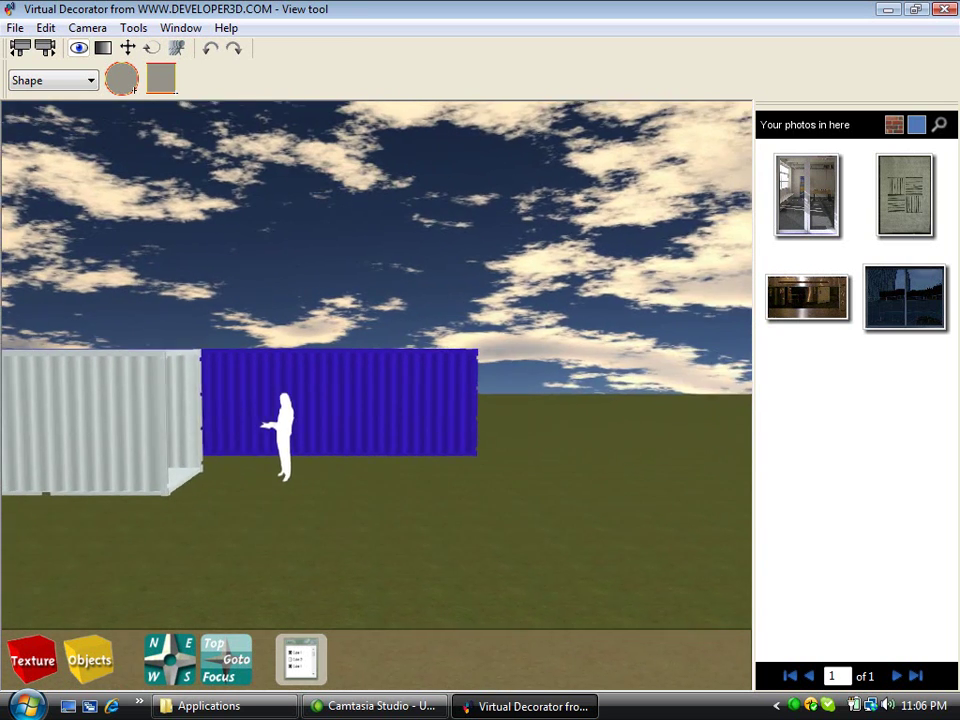
left_click_drag(300, 396, 409, 396)
left_click_drag(189, 376, 87, 371)
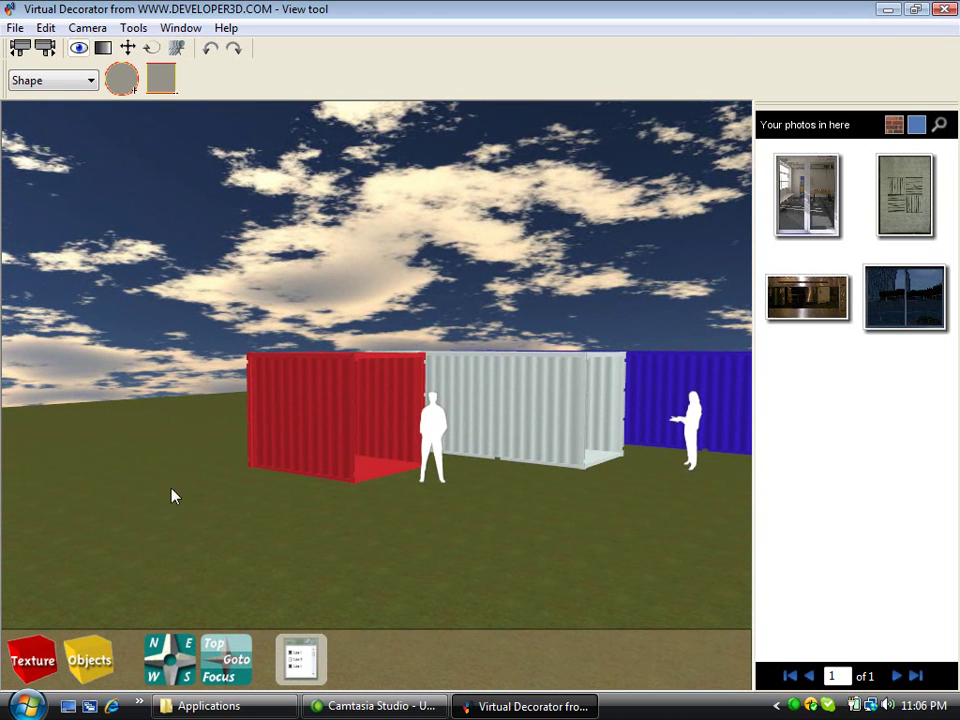
Step: Raise the view above the scene and rotate around the three containers to examine their layout from overhead
left_click_drag(168, 498, 186, 591)
key("Right")
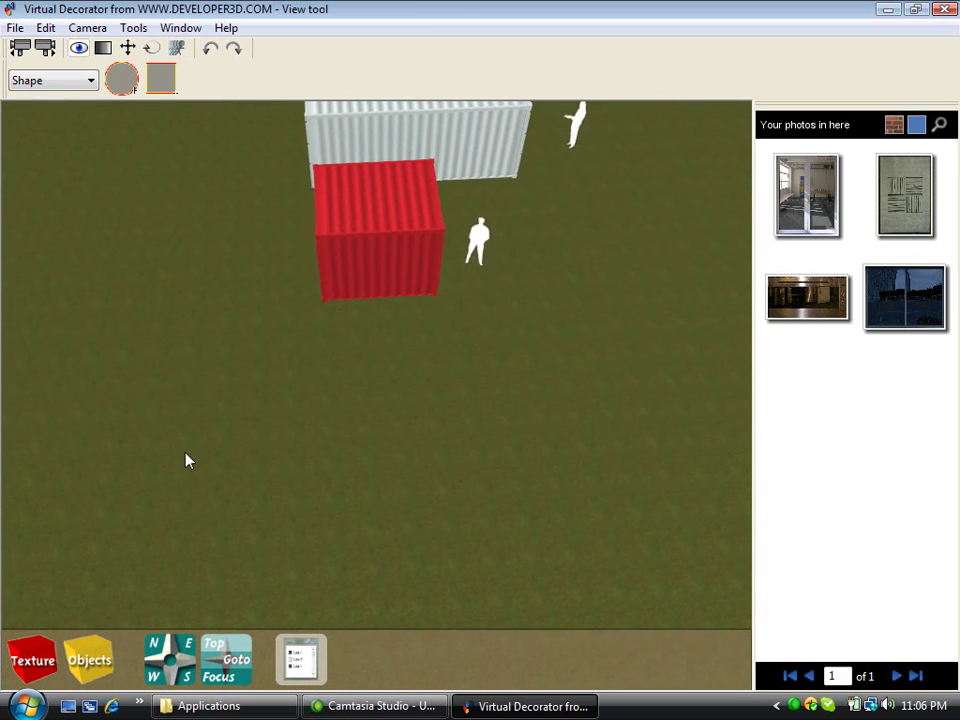
scroll(295, 340, "down", 5)
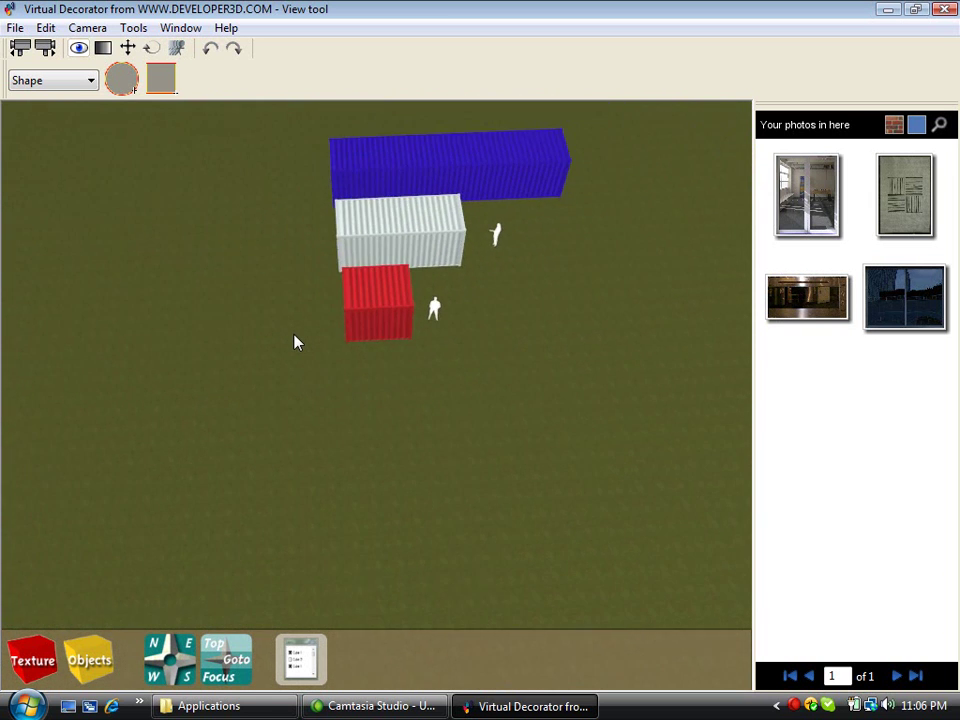
scroll(294, 334, "down", 2)
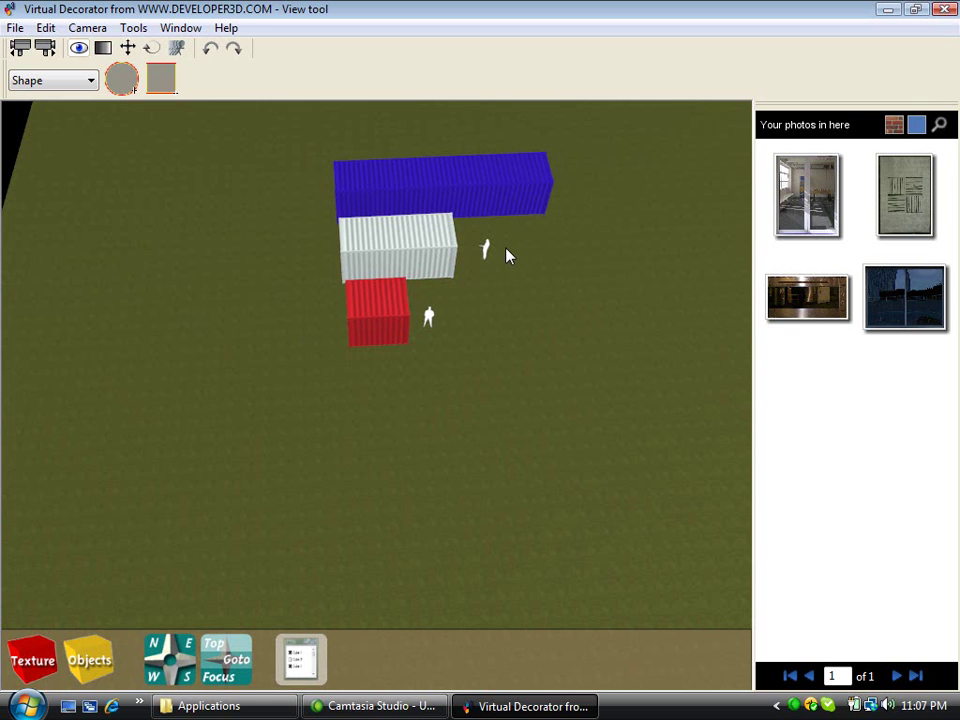
left_click_drag(506, 255, 381, 321)
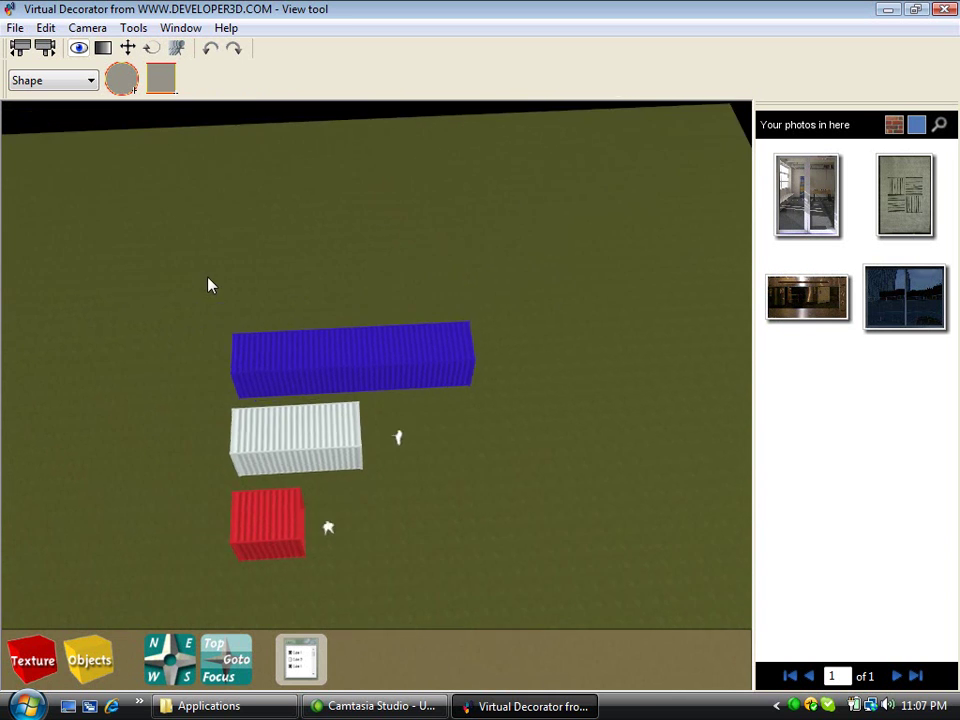
left_click_drag(210, 285, 431, 446)
right_click_drag(450, 559, 442, 543)
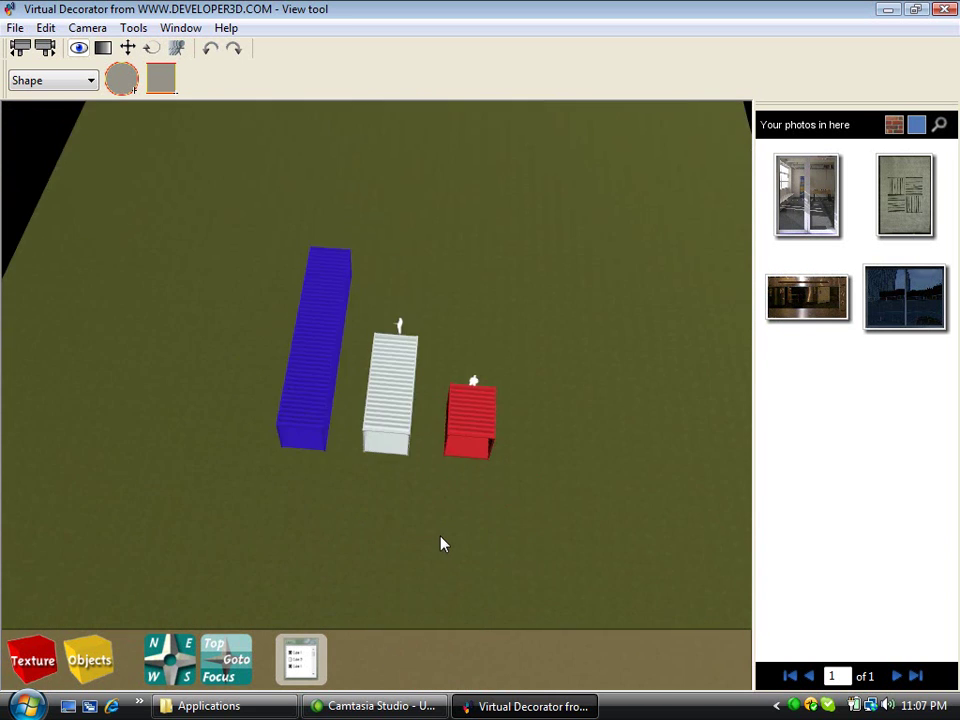
mouse_move(454, 417)
right_mouse_down()
mouse_move(440, 421)
mouse_move(450, 432)
right_mouse_up()
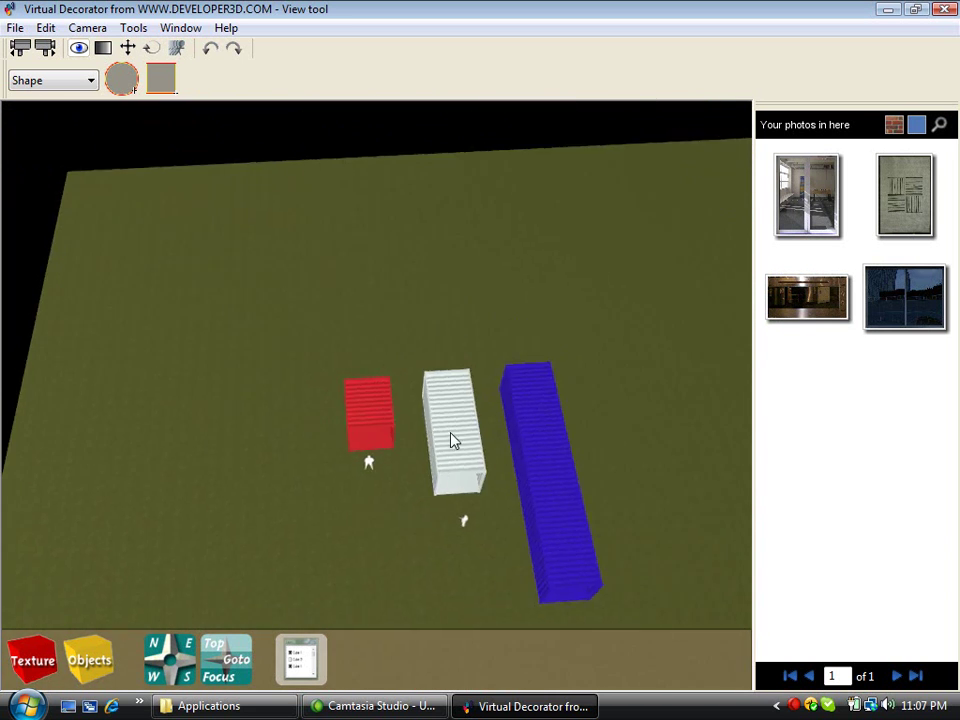
Step: Examine the red container and the white container's open end close up from above
scroll(455, 509, "up", 5)
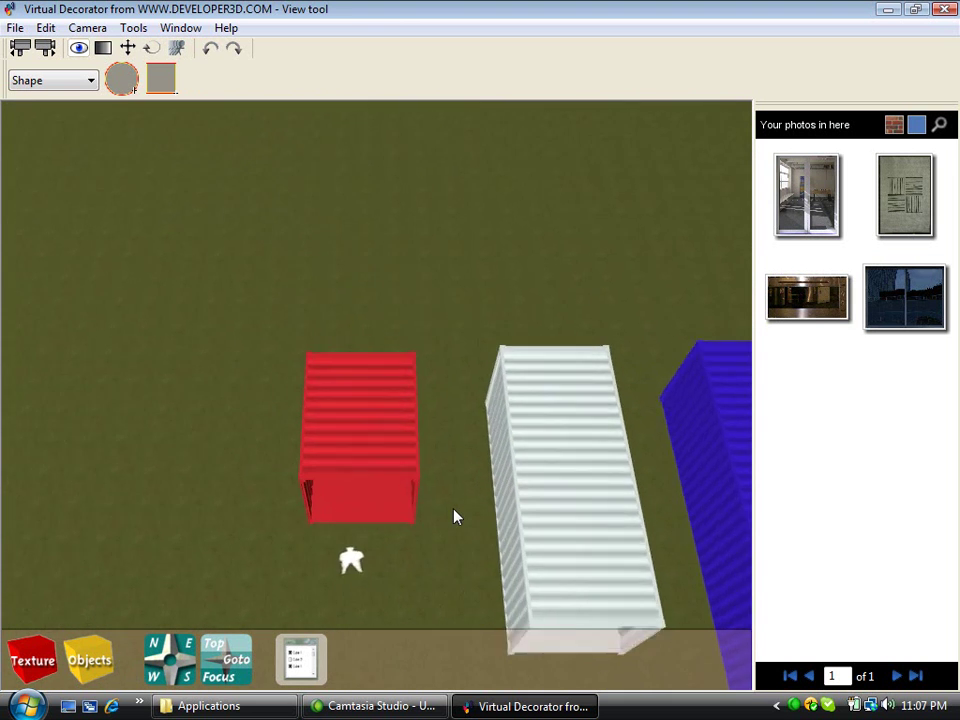
scroll(453, 515, "up", 3)
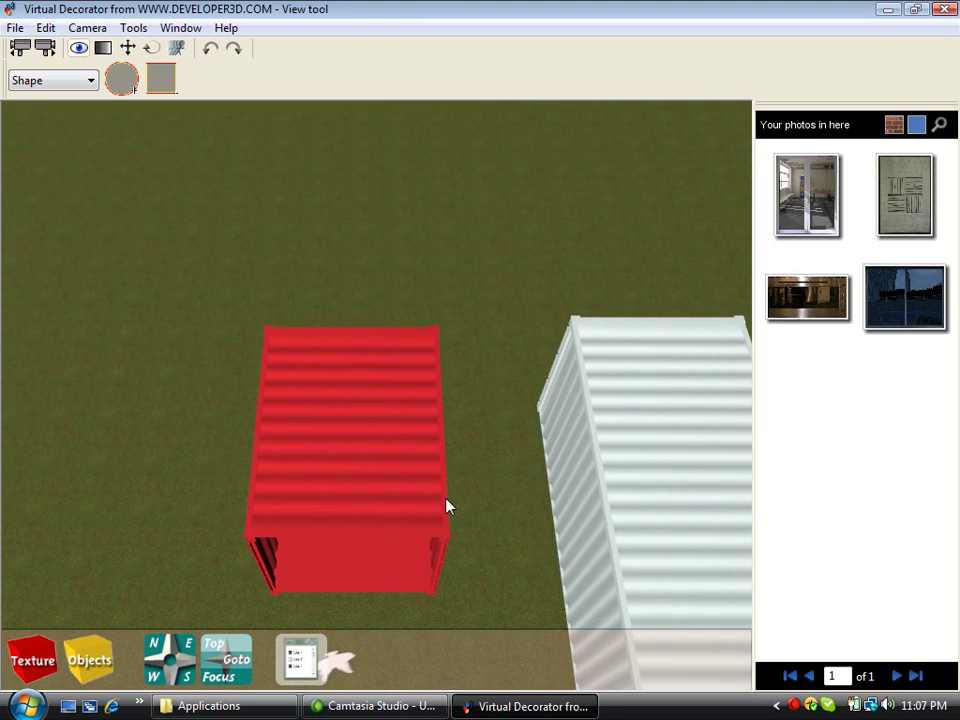
scroll(447, 500, "down", 4)
right_click_drag(447, 500, 490, 475)
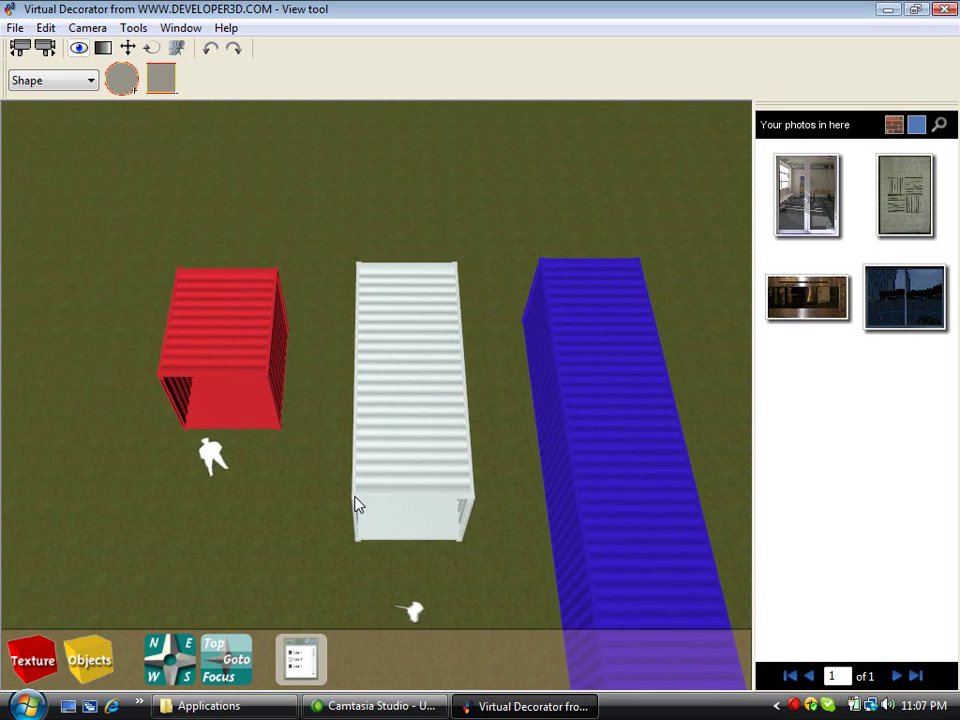
scroll(373, 496, "up", 5)
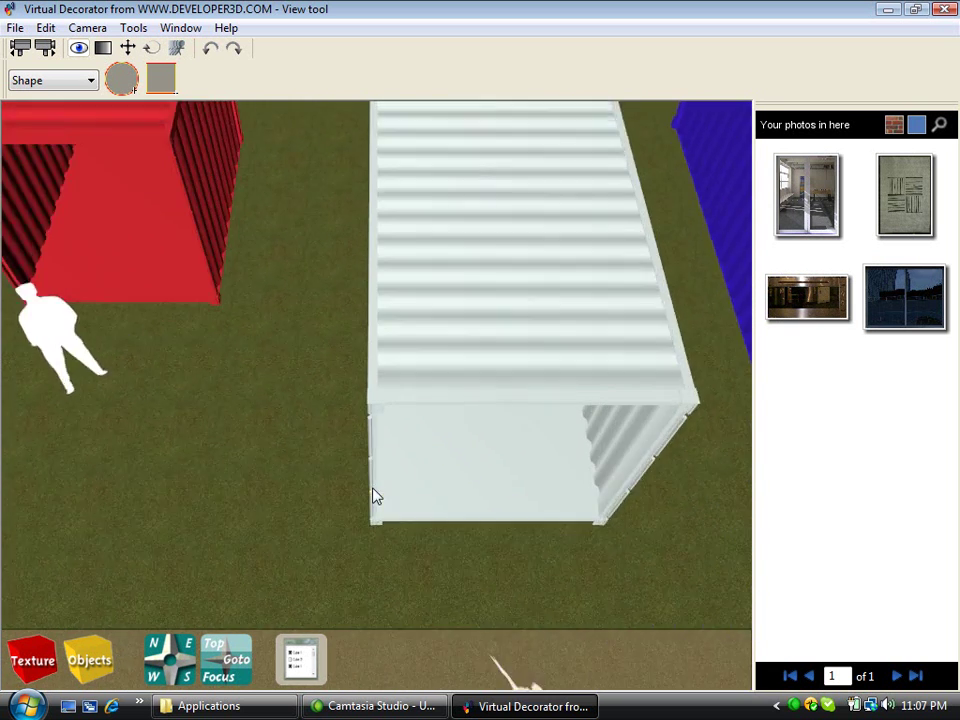
scroll(373, 496, "up", 5)
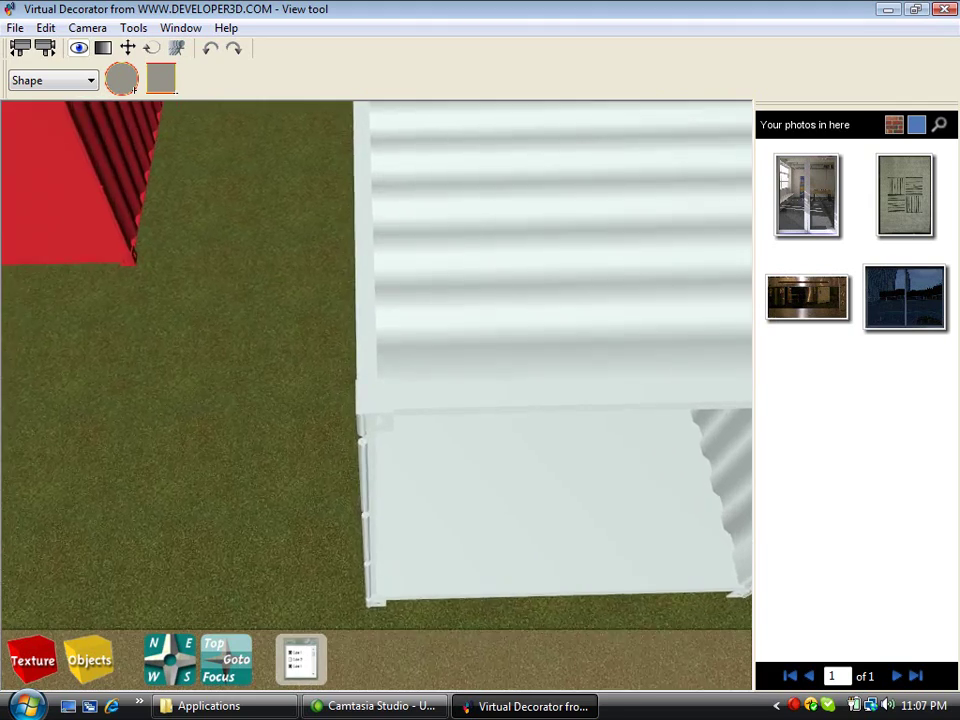
scroll(373, 496, "up", 3)
right_click_drag(373, 496, 400, 440)
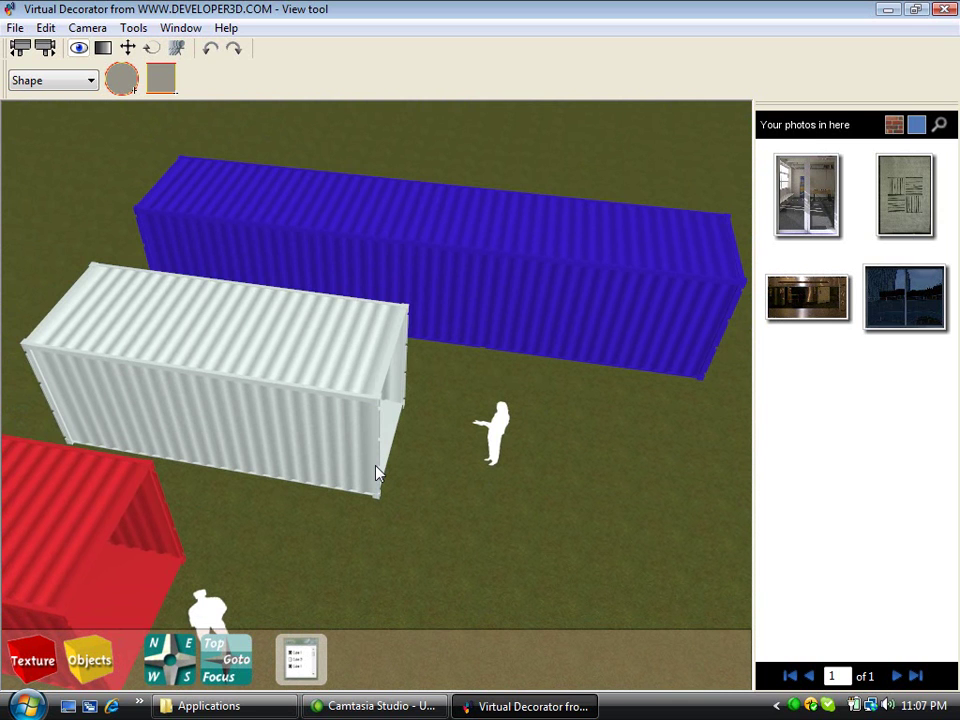
Step: Inspect the blue container's open end from above and bring the camera back down to ground level facing its side
middle_click_drag(708, 389, 95, 402)
middle_click_drag(426, 398, 428, 452)
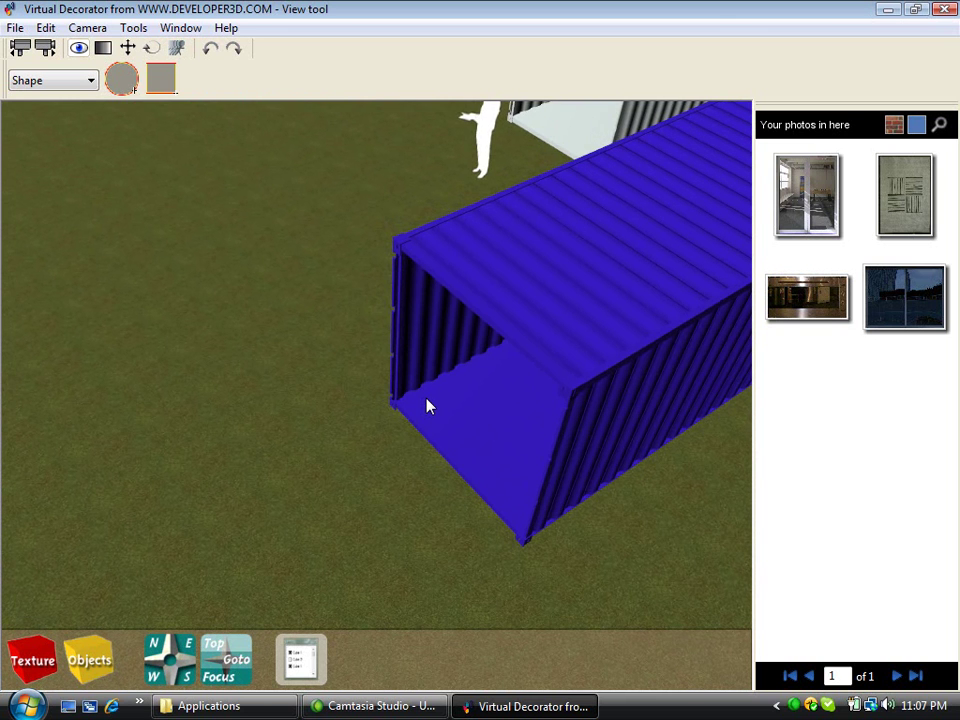
left_click_drag(426, 405, 498, 360)
left_click_drag(462, 157, 180, 460)
left_click_drag(431, 214, 130, 668)
left_click_drag(480, 580, 500, 340)
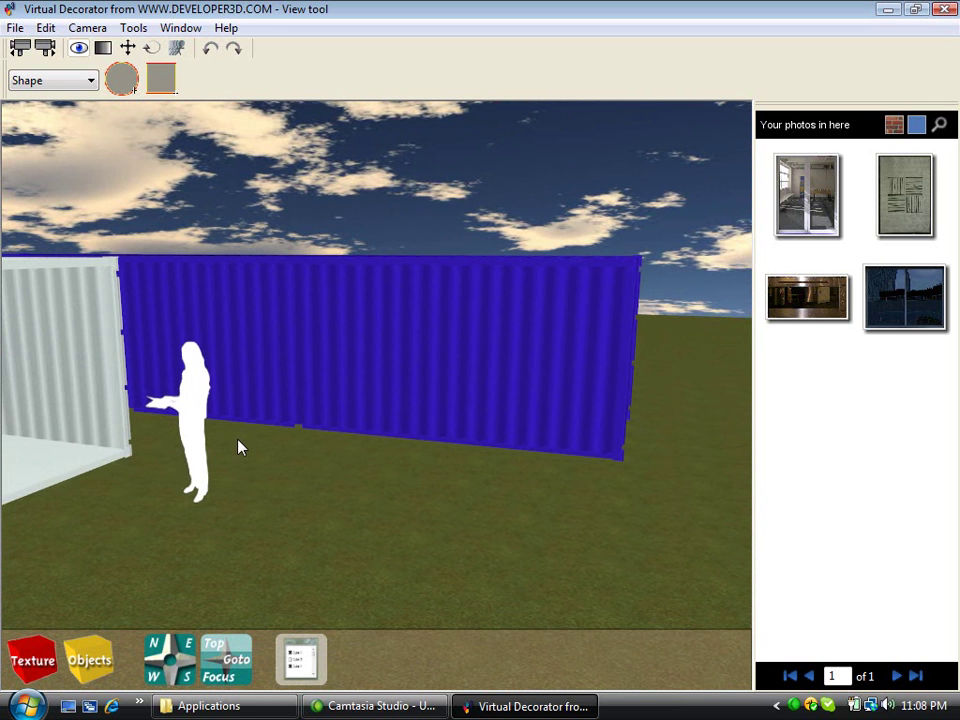
Step: Start a new scene from the default startup.vb3 file
left_click(15, 27)
left_click(38, 47)
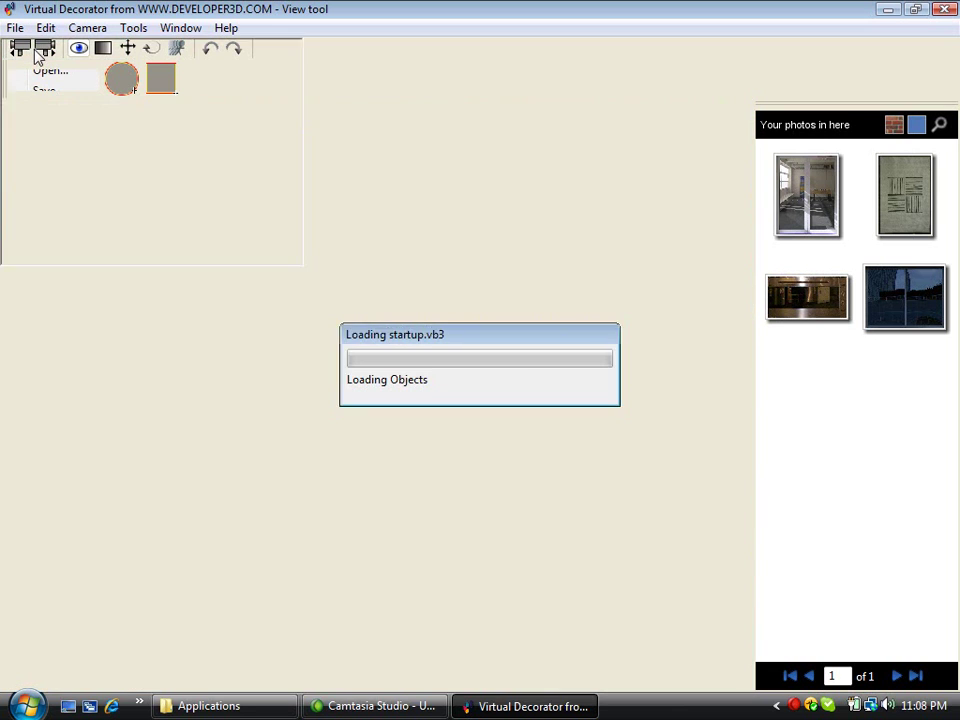